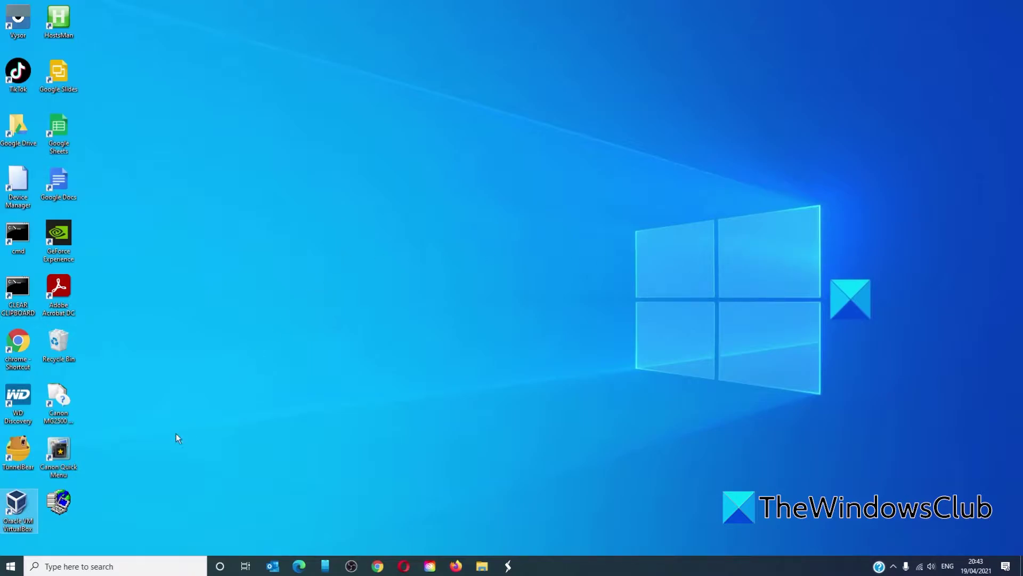
Open the Apps & features page in Windows Settings
click(11, 566)
click(16, 519)
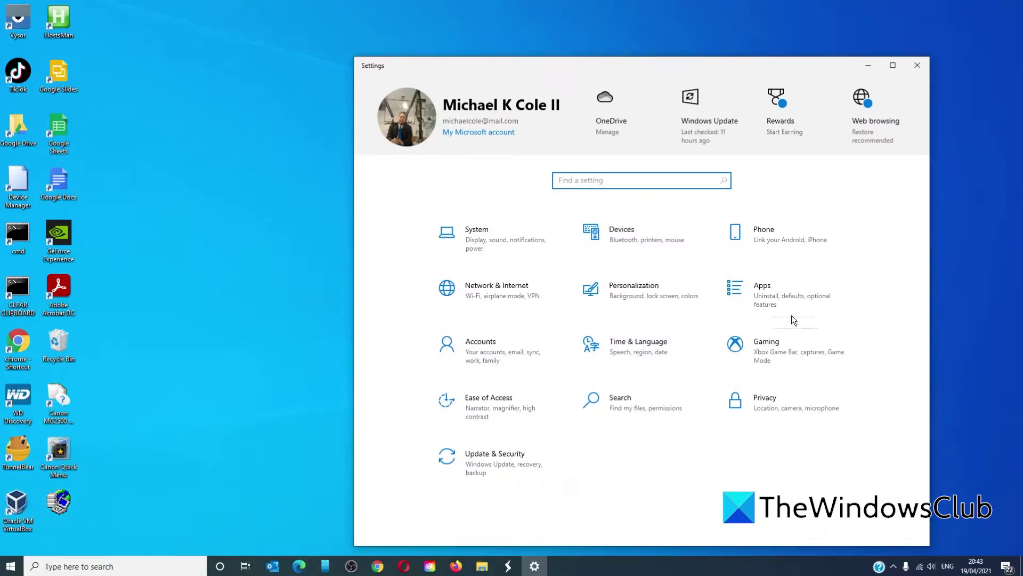
click(787, 297)
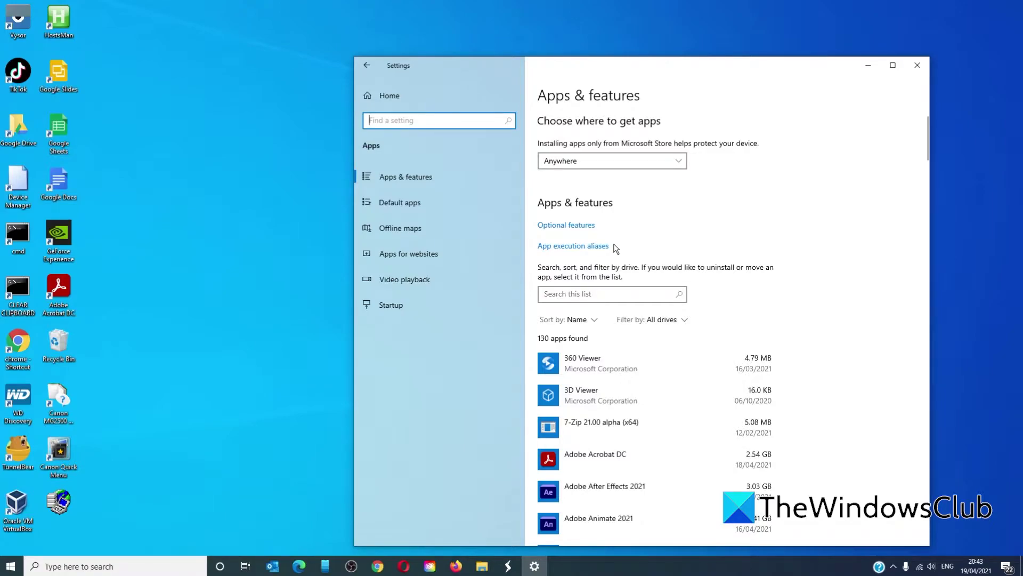
Uninstall the Mobile Plans app, confirm removal, and close Settings
scroll(677, 337, down, 5)
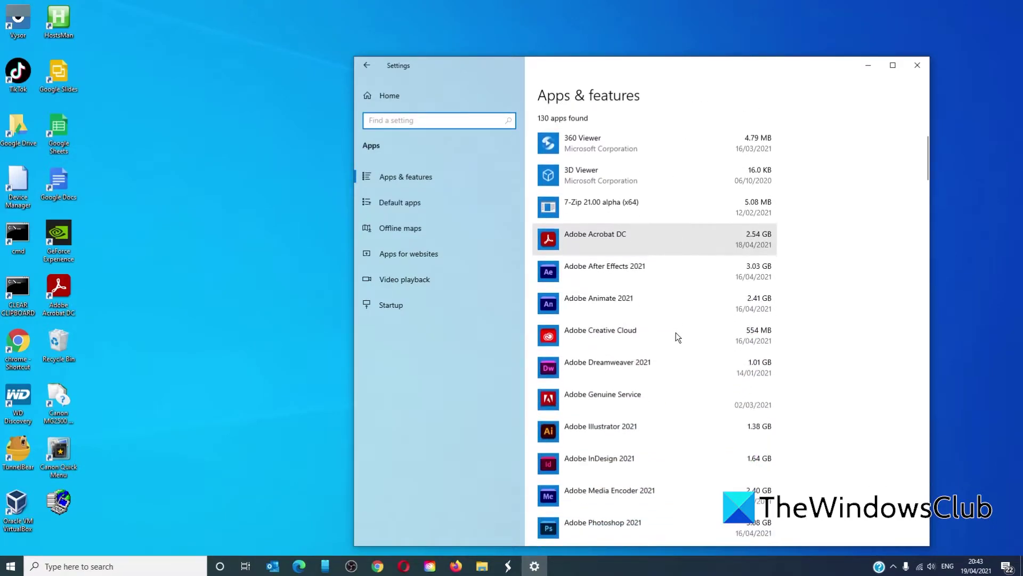
scroll(675, 332, down, 2)
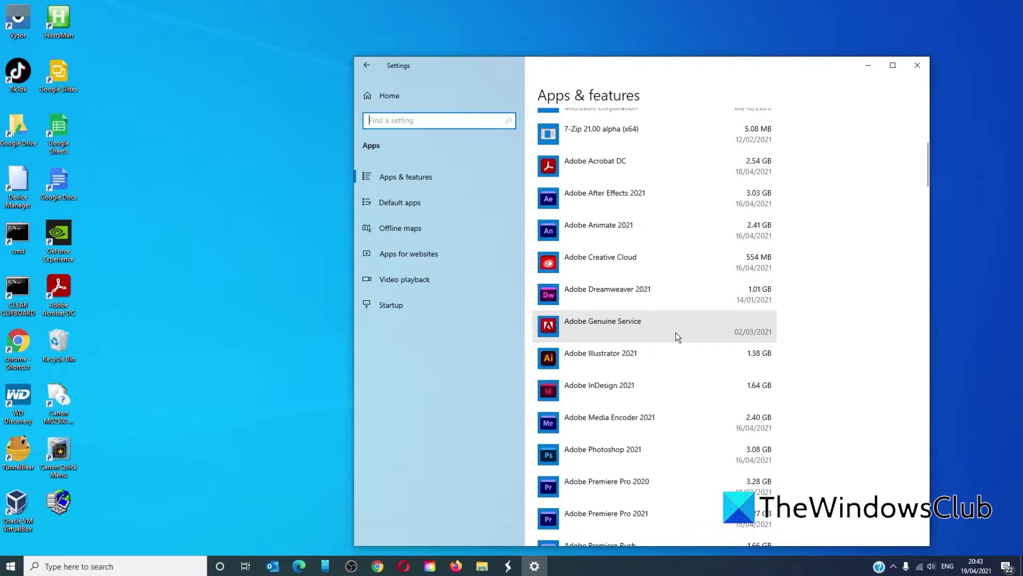
scroll(675, 333, down, 12)
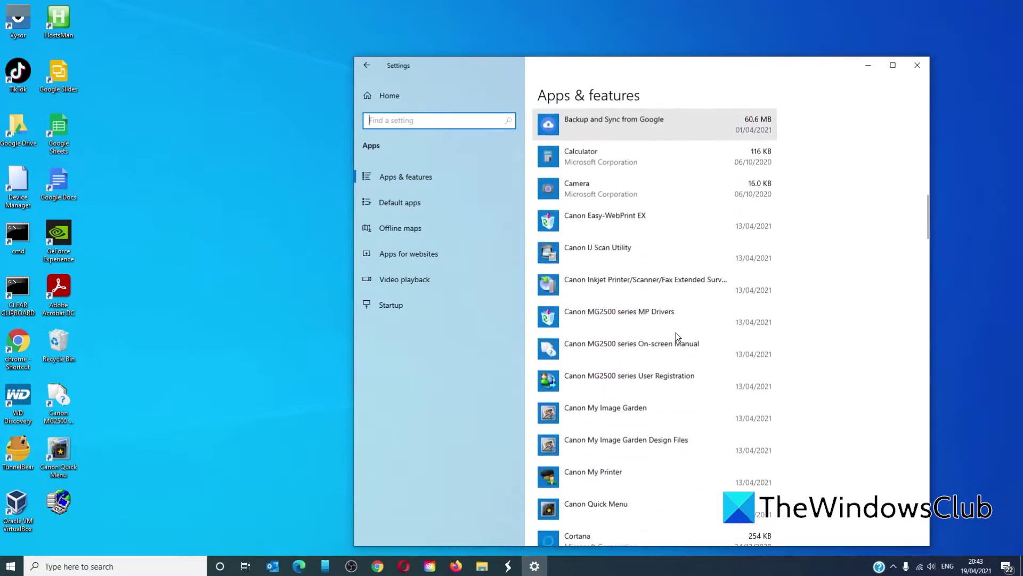
scroll(677, 334, down, 20)
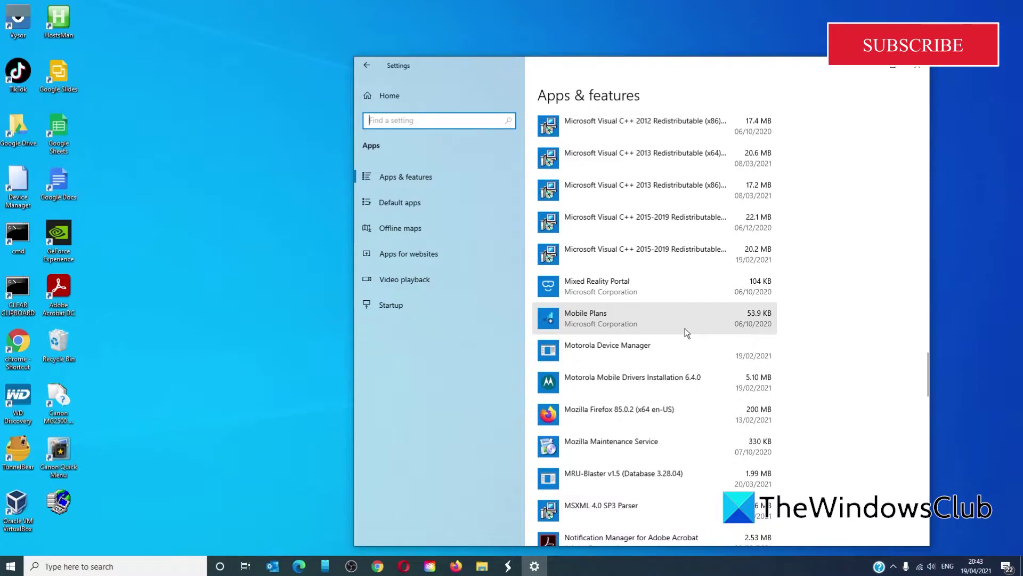
click(686, 328)
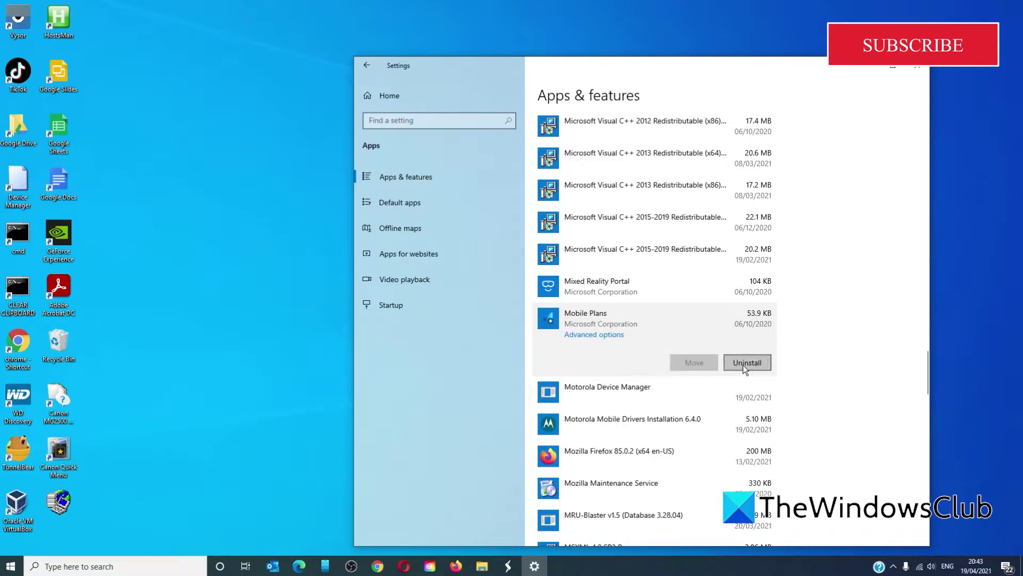
click(742, 362)
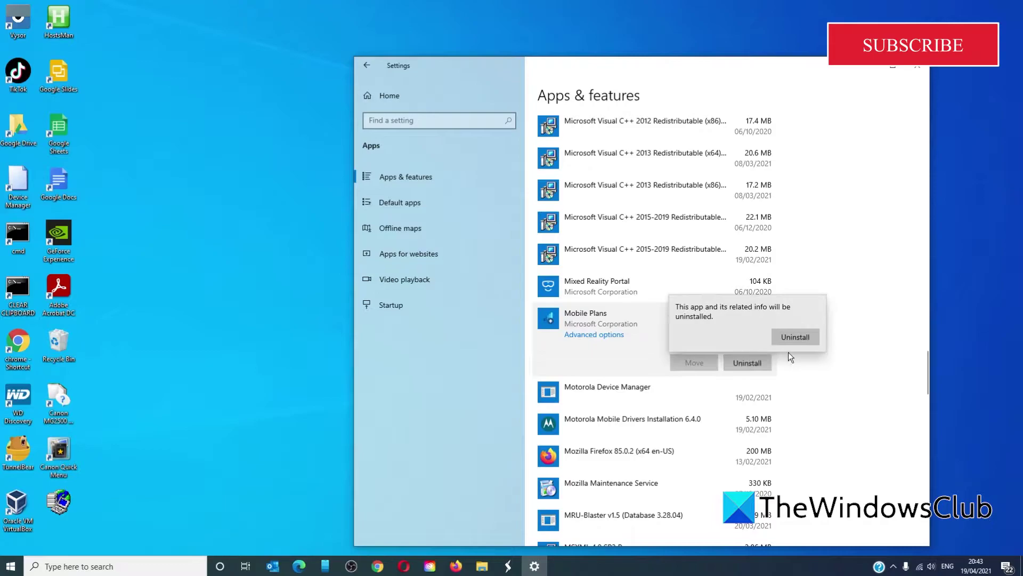
click(792, 338)
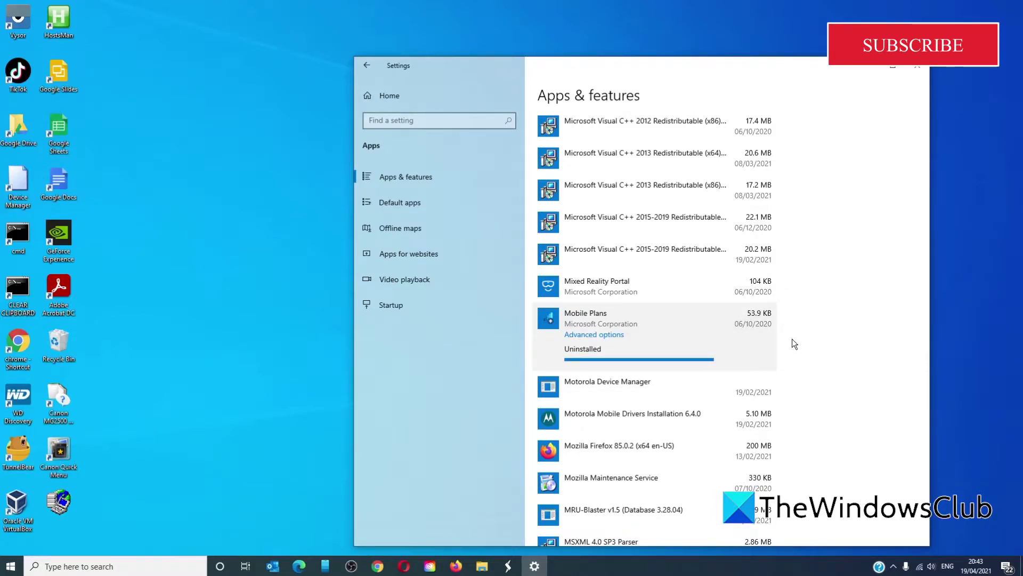
click(915, 65)
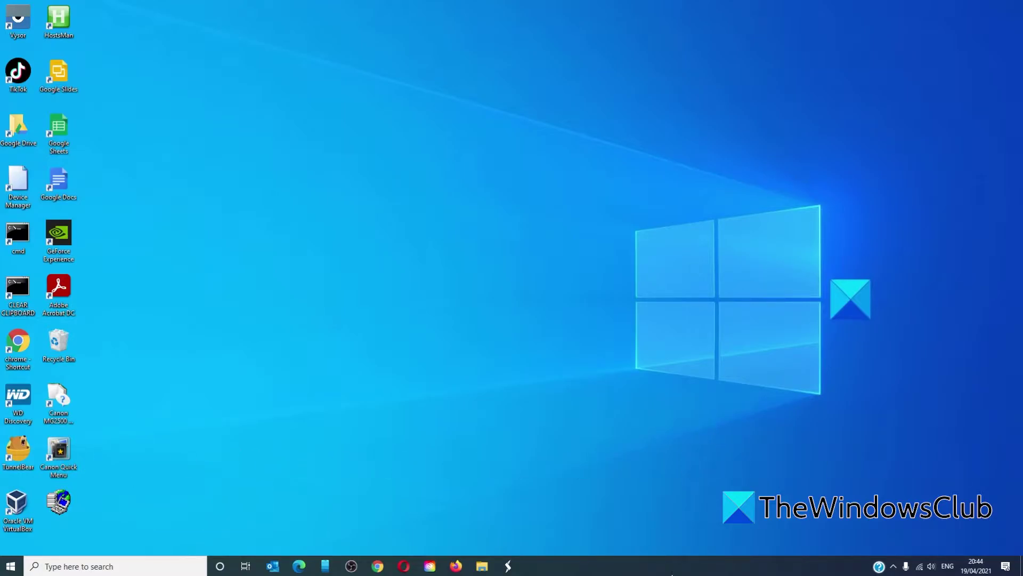
right_click(673, 570)
click(686, 522)
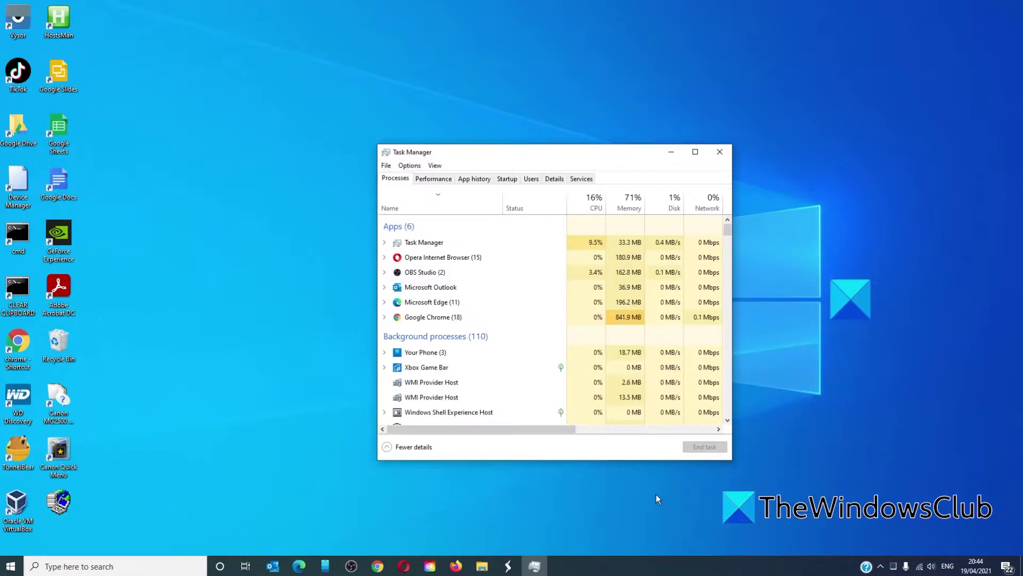
click(507, 180)
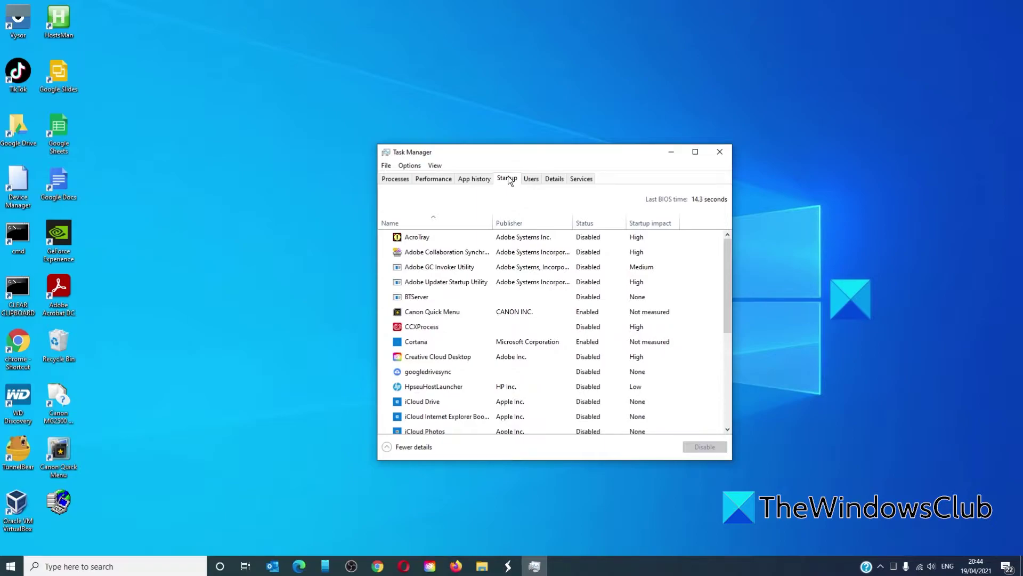
right_click(593, 344)
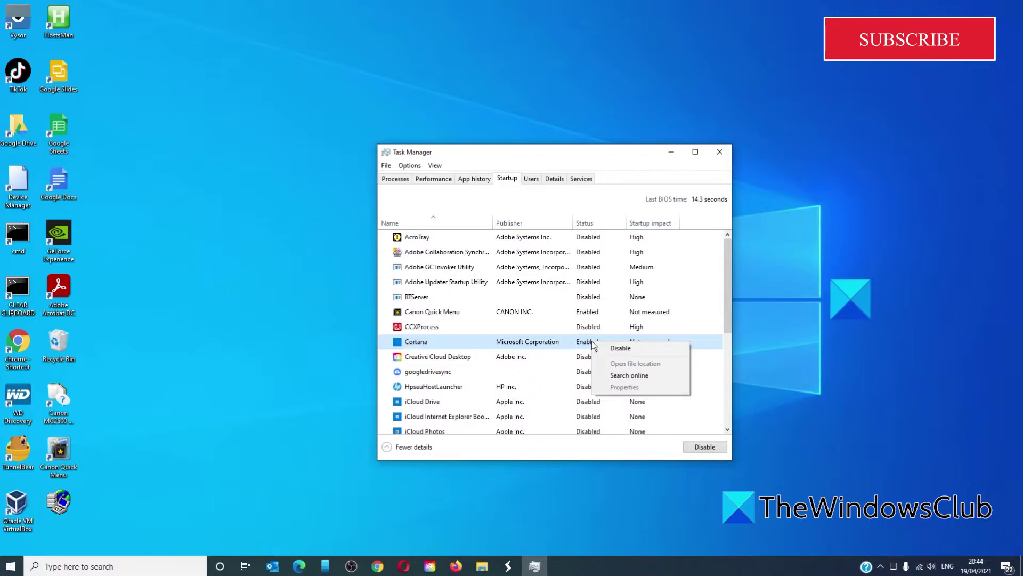
click(719, 152)
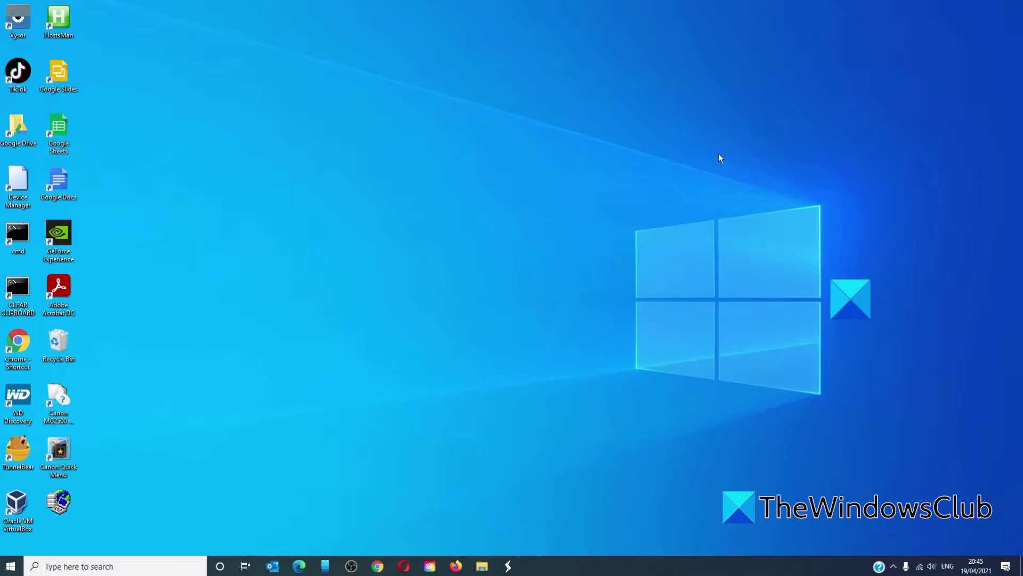
From the System About page, go through Advanced system settings to Performance Options
right_click(7, 571)
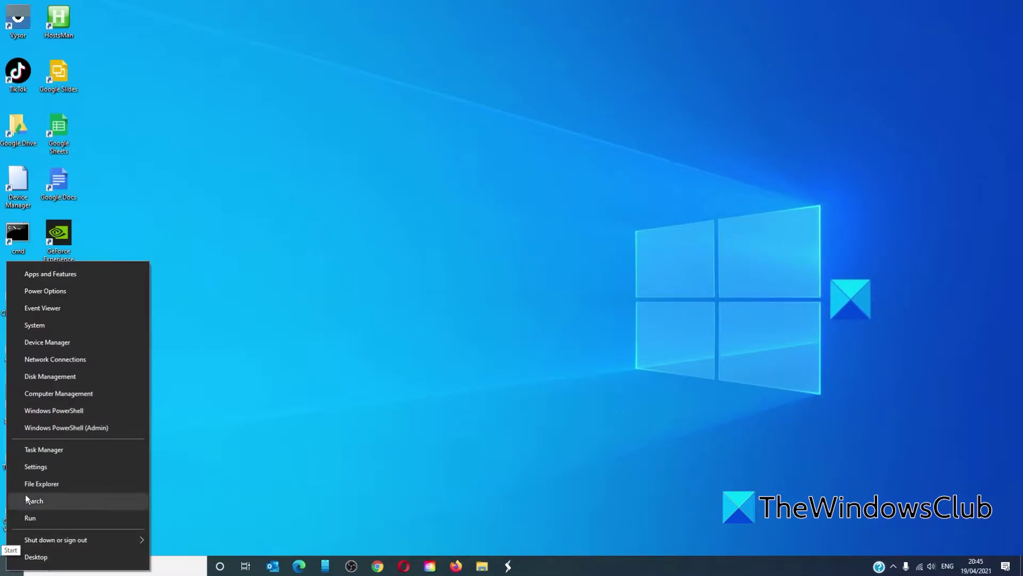
click(47, 329)
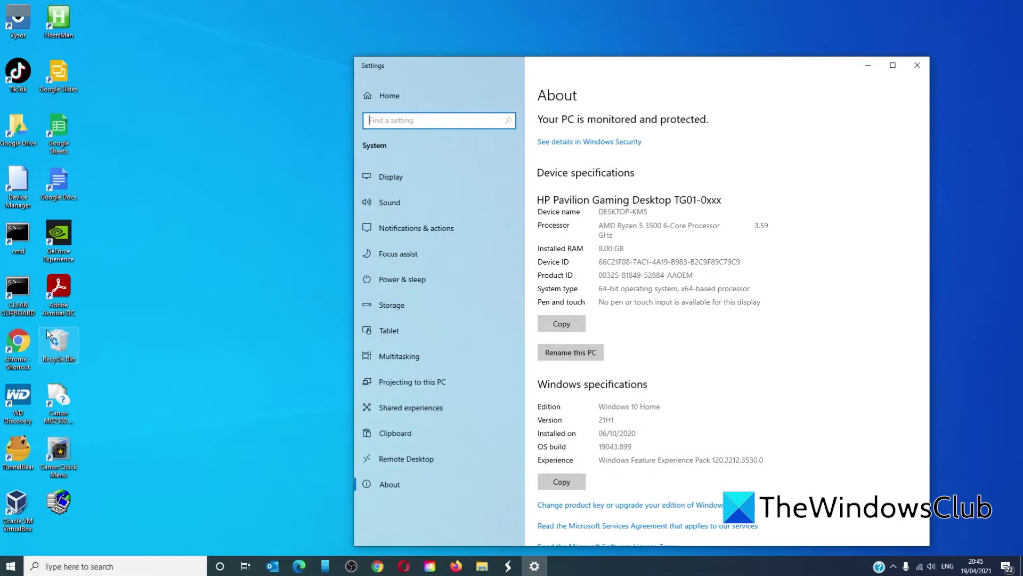
scroll(632, 459, down, 5)
scroll(632, 462, down, 2)
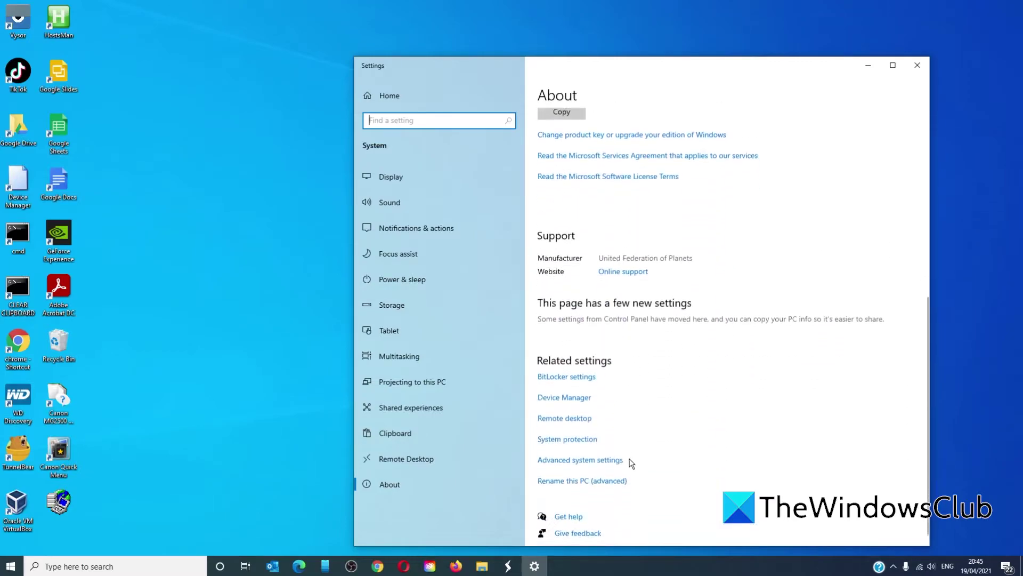
click(607, 456)
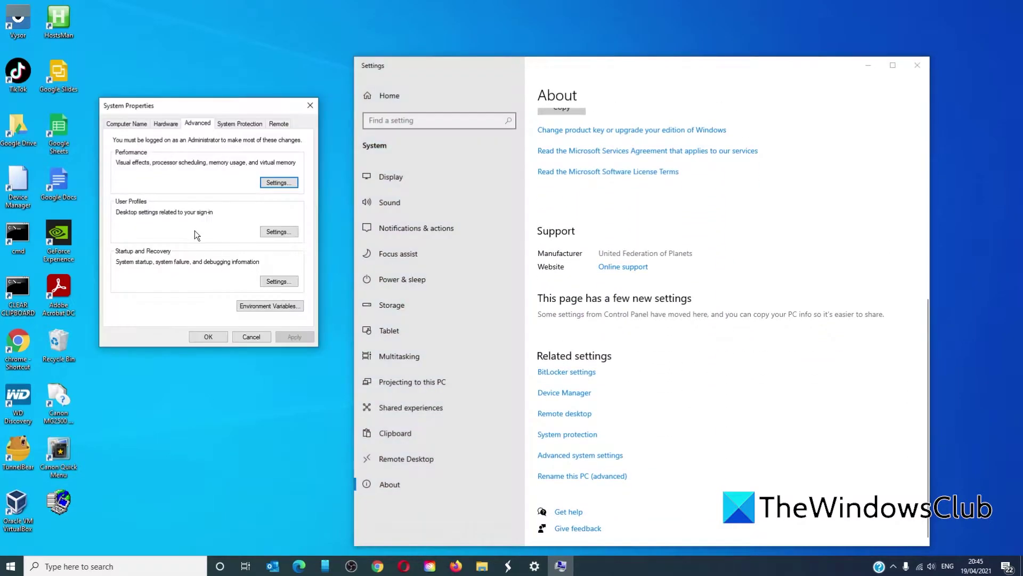
drag(203, 114, 412, 128)
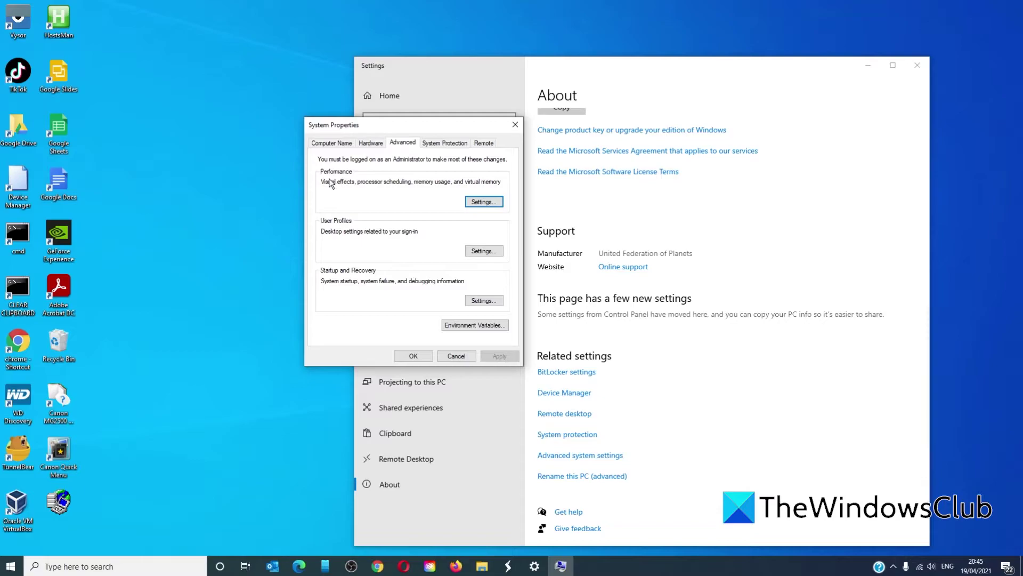
click(489, 202)
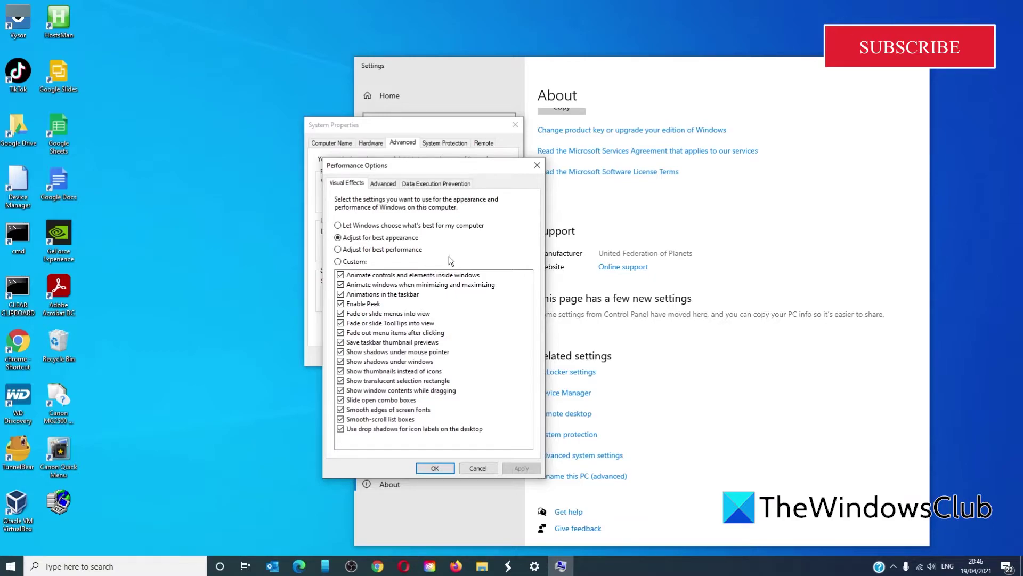
Close the Performance Options window
click(537, 165)
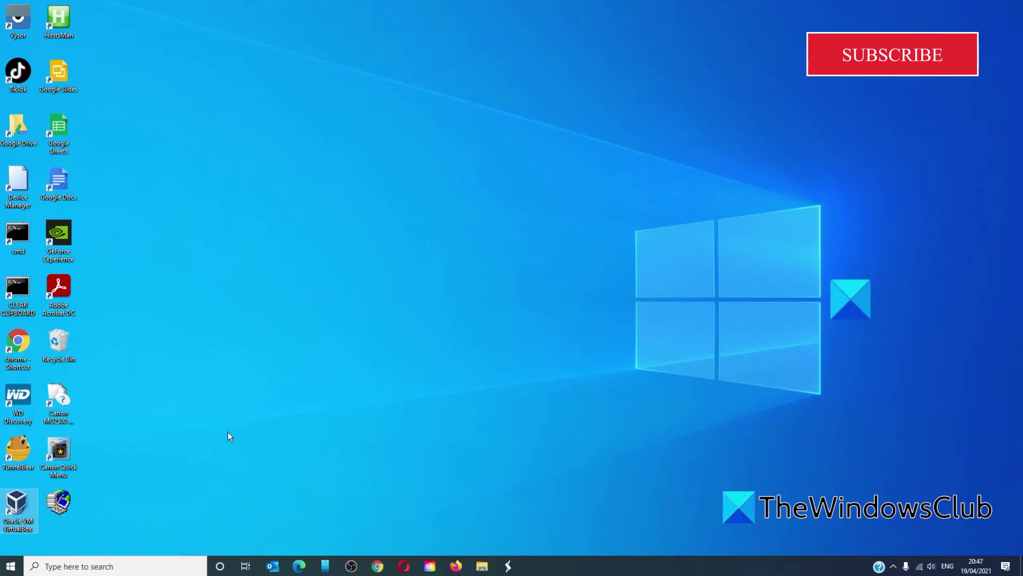
Run sfc /scannow in an administrator PowerShell window, then close it with exit
right_click(10, 565)
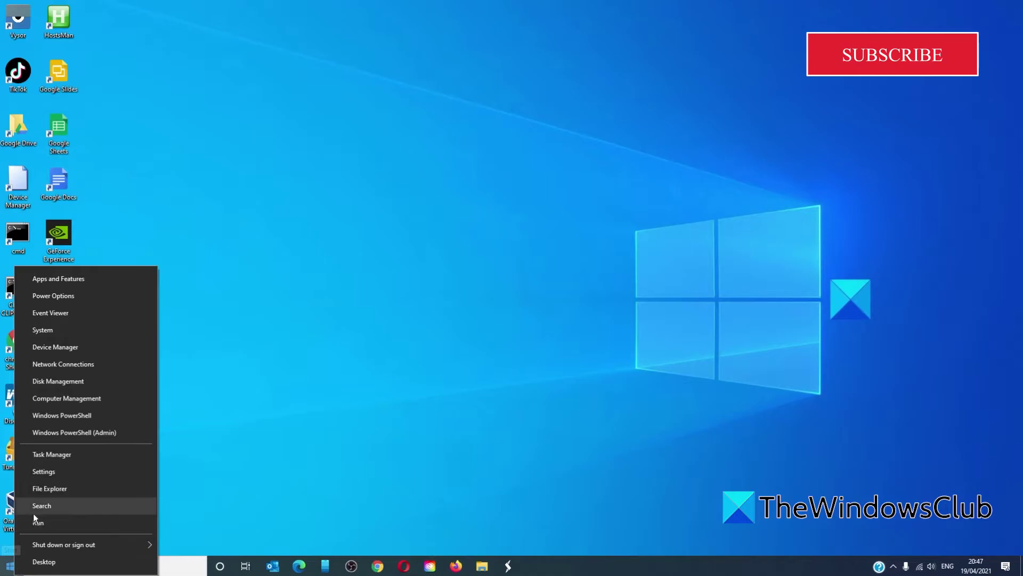
click(74, 432)
drag(439, 99, 480, 99)
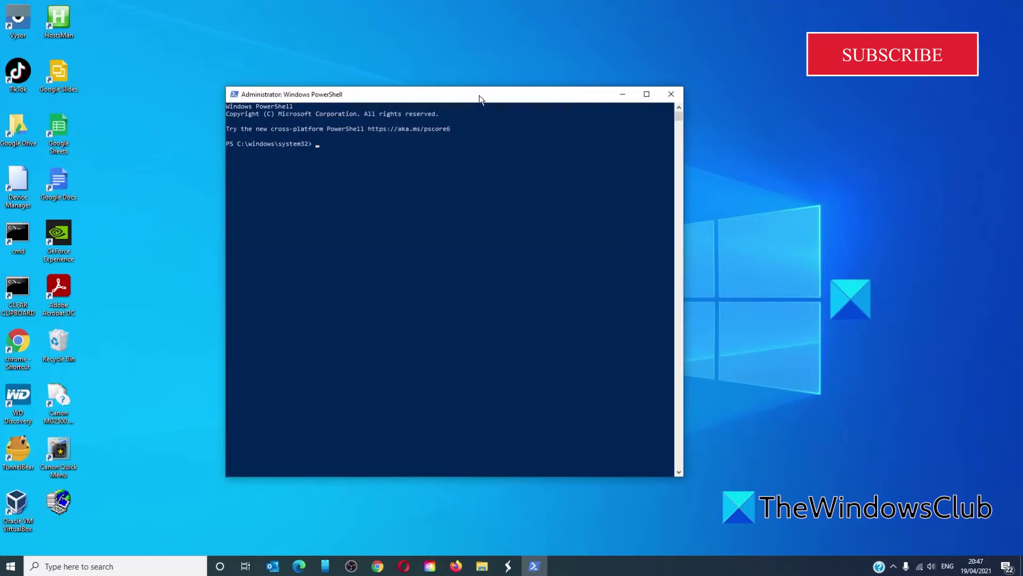
text(sfc)
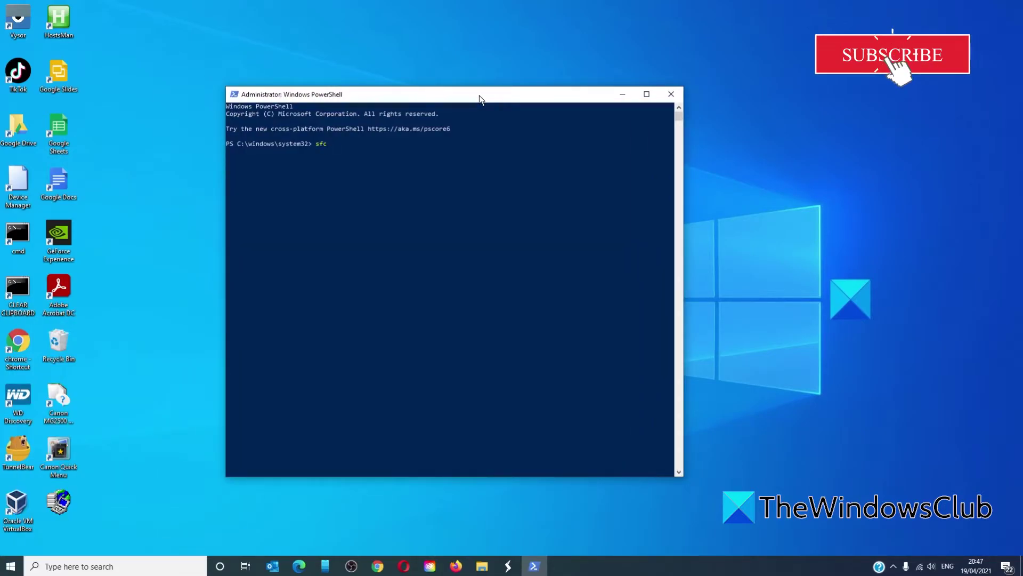
text( /sca)
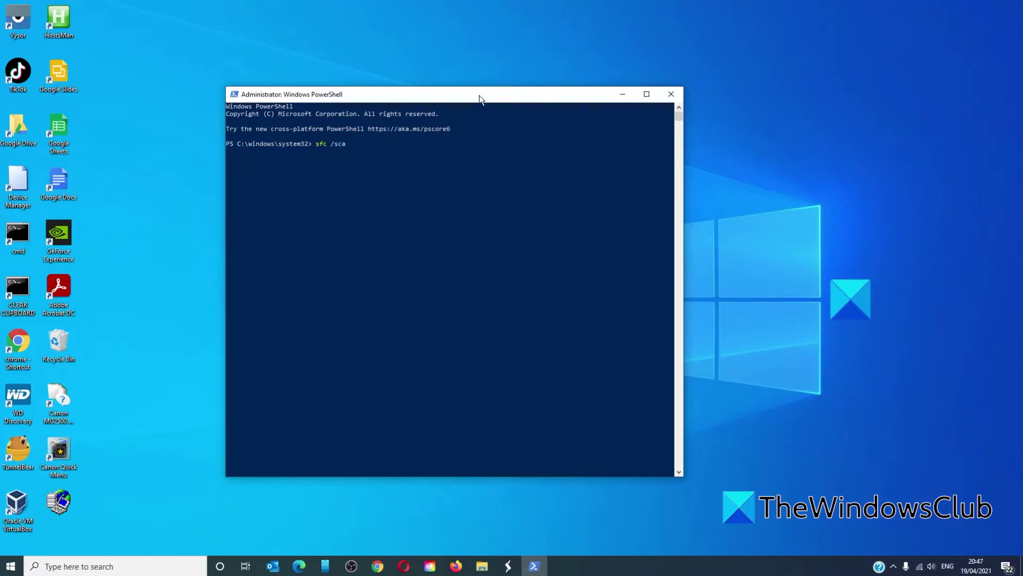
text(nnow)
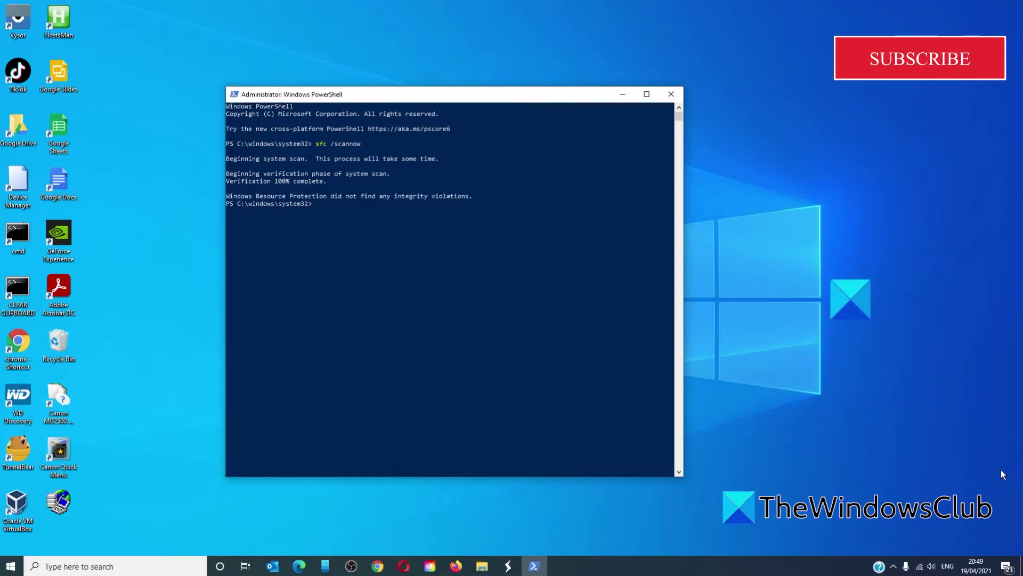
text(exit)
key(Return)
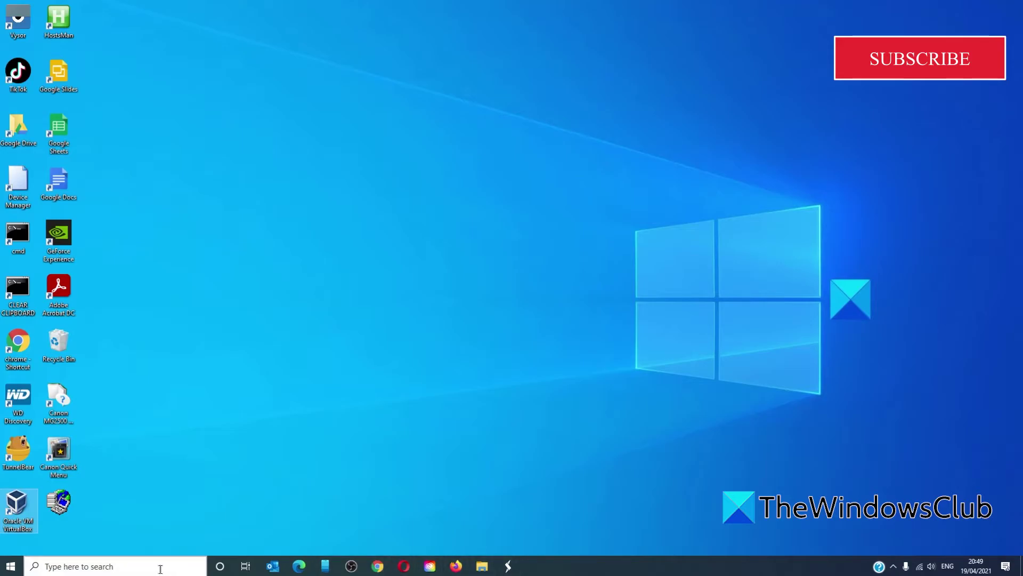
click(109, 570)
text(de)
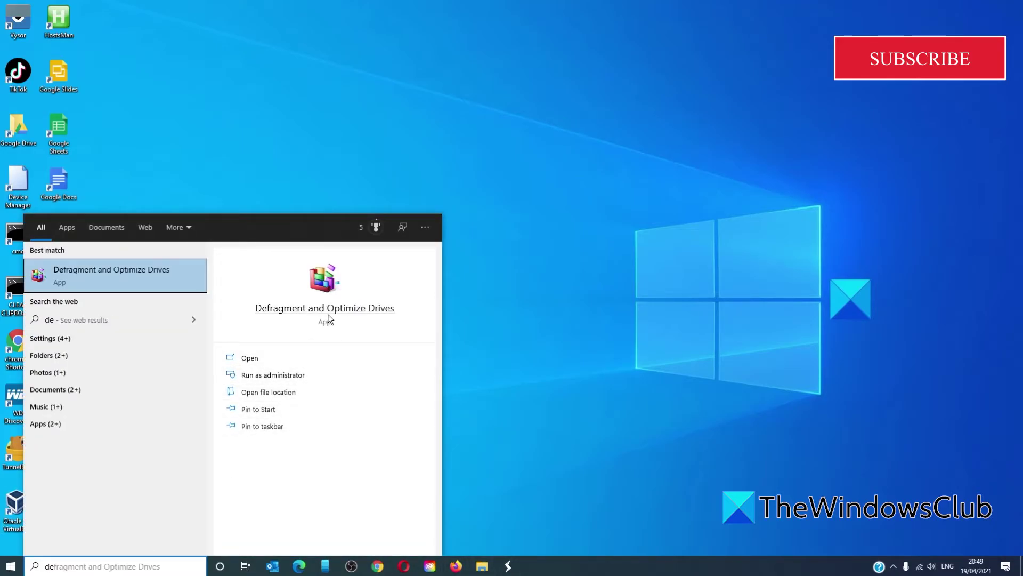
click(328, 314)
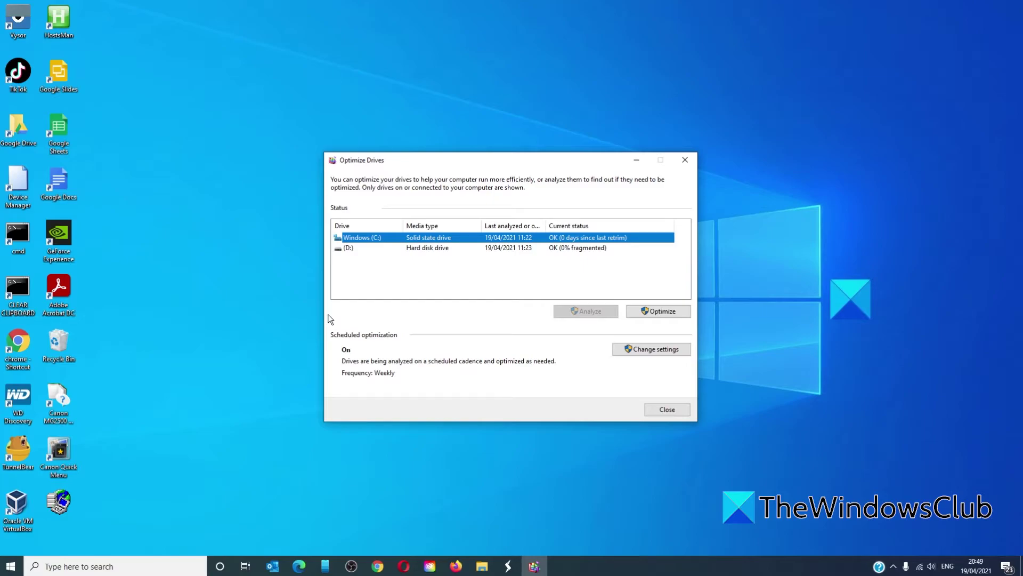
click(685, 159)
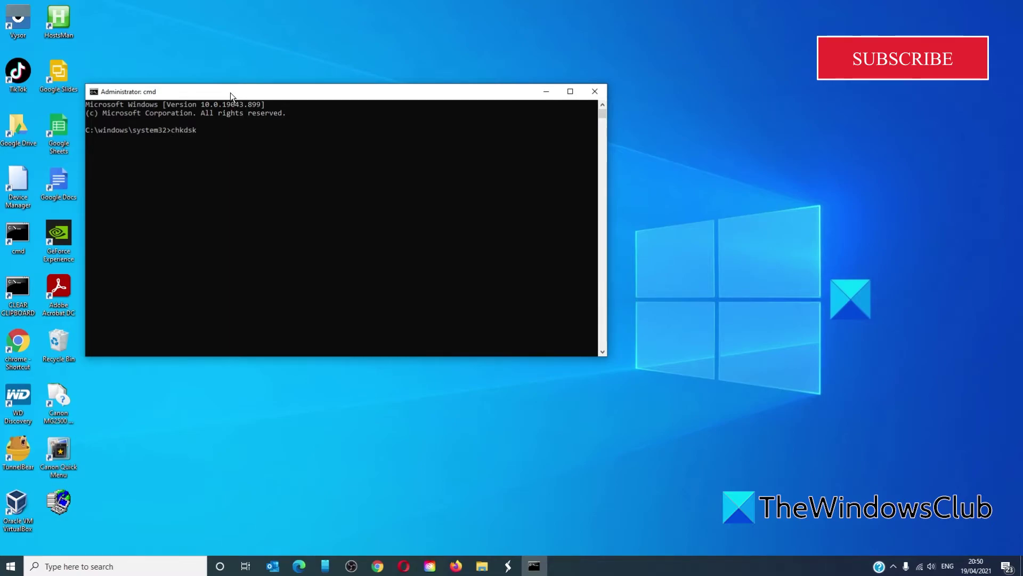
Run chkdsk /f D: in the Command Prompt, then close it with exit
text(sk /f)
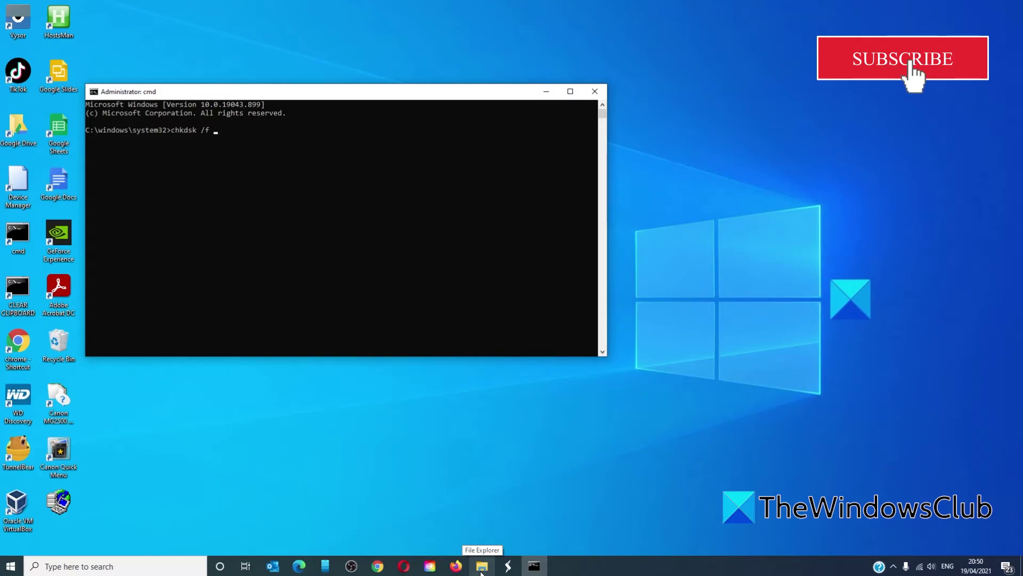
text( D)
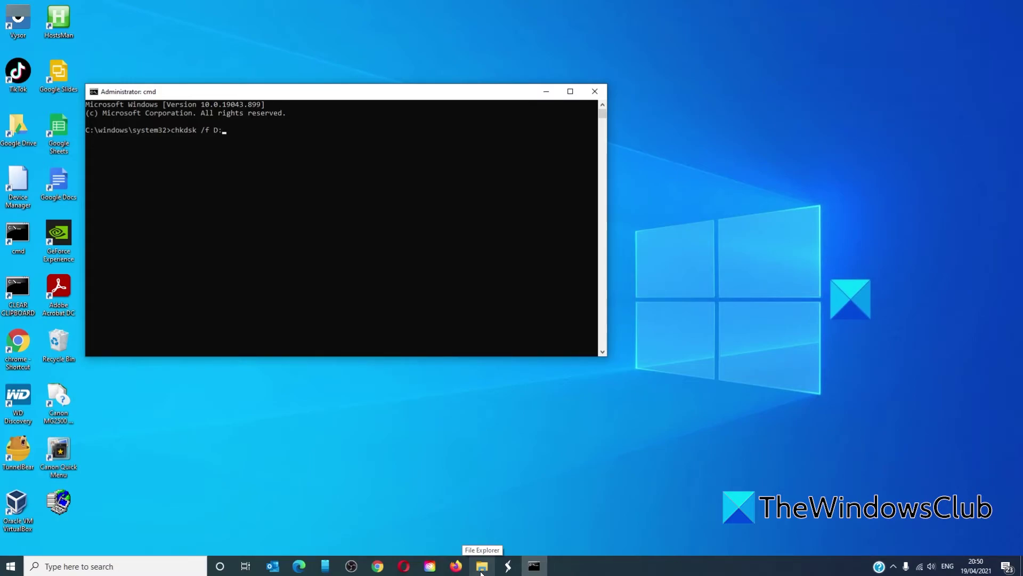
text(:)
key(Return)
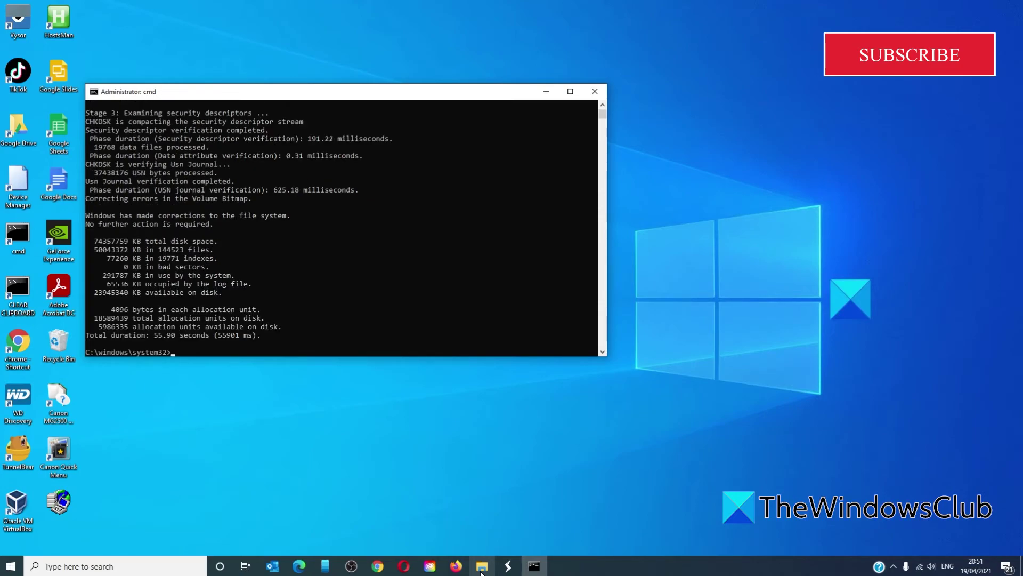
text(exit)
key(Return)
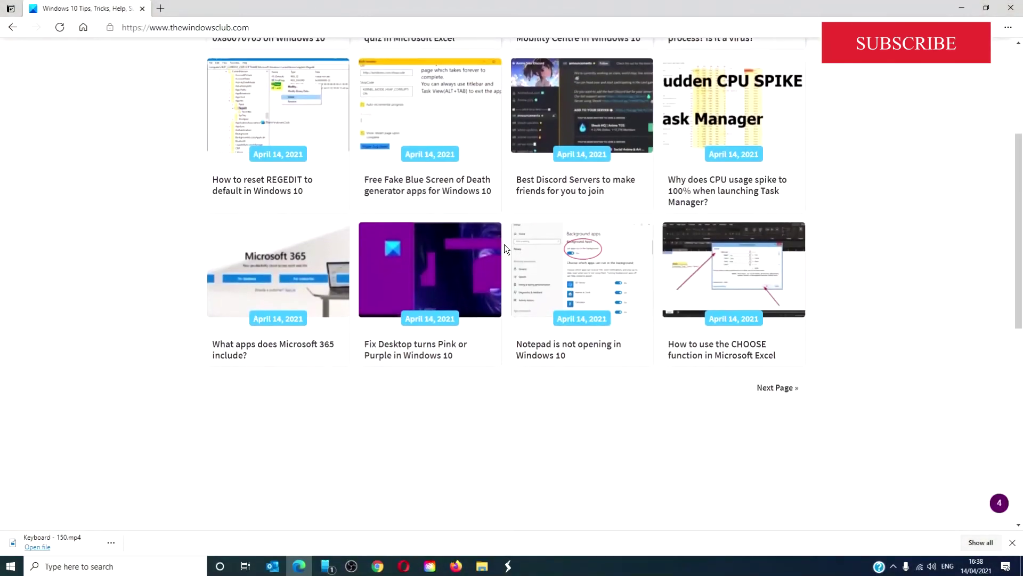
Scroll down the TheWindowsClub homepage and back up to browse its articles
scroll(505, 248, down, 6)
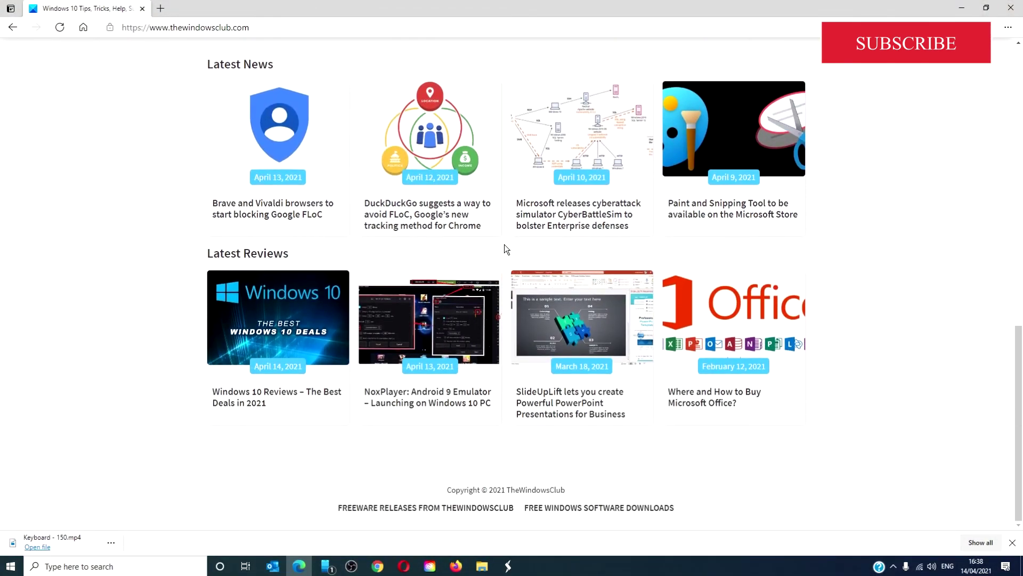
scroll(504, 244, up, 15)
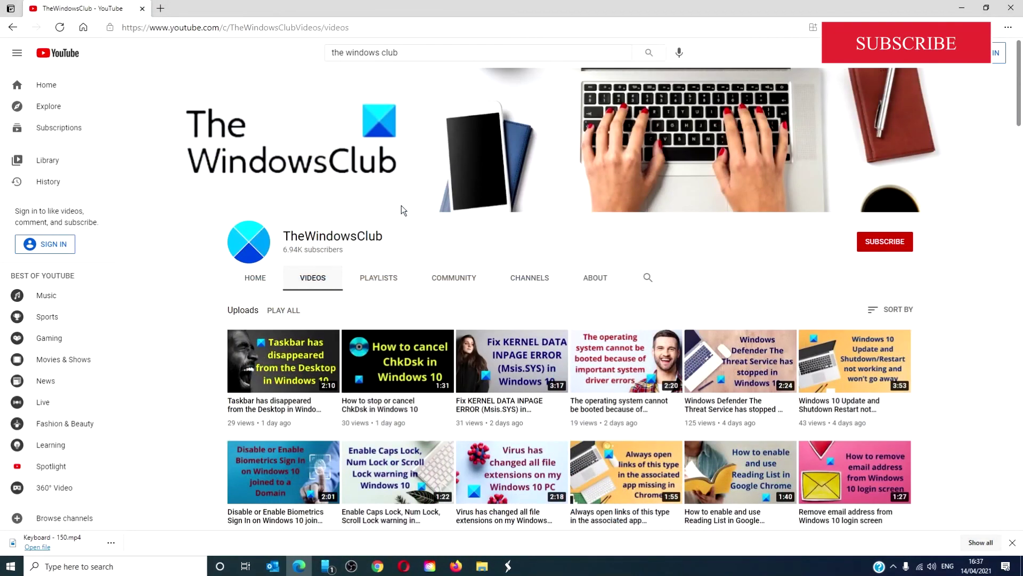
scroll(401, 206, down, 9)
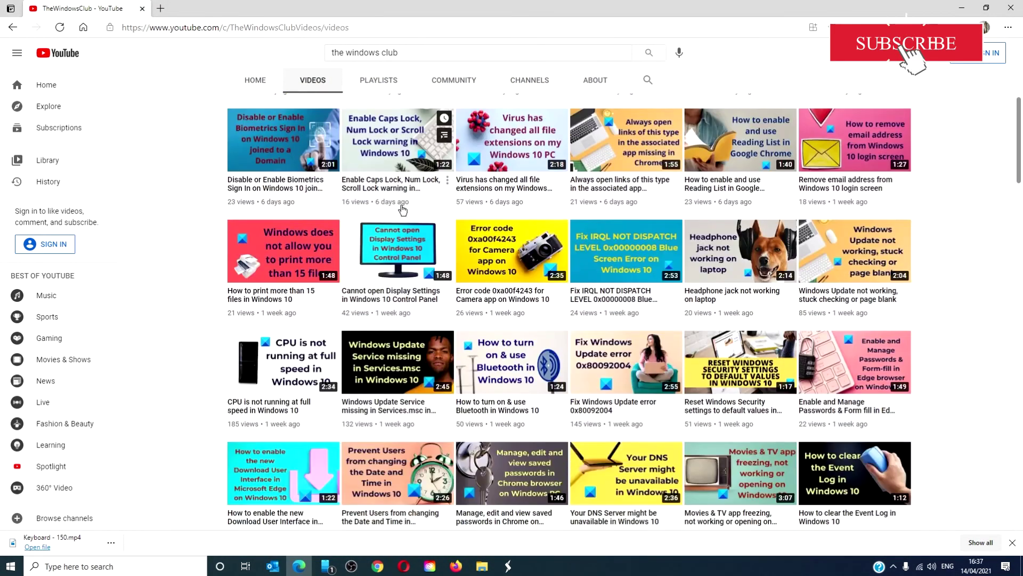
scroll(403, 210, down, 10)
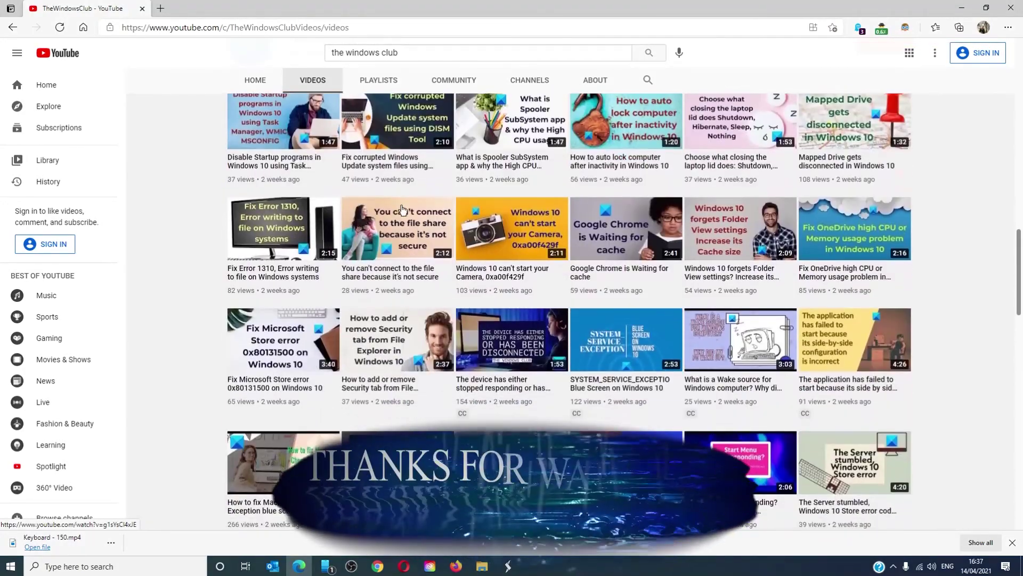
scroll(403, 209, up, 10)
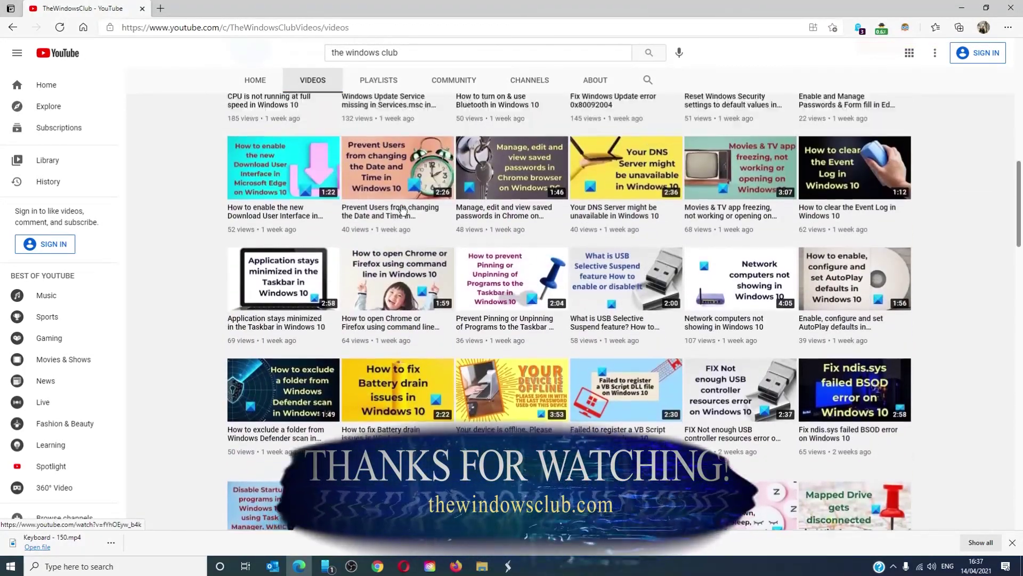
scroll(402, 209, up, 9)
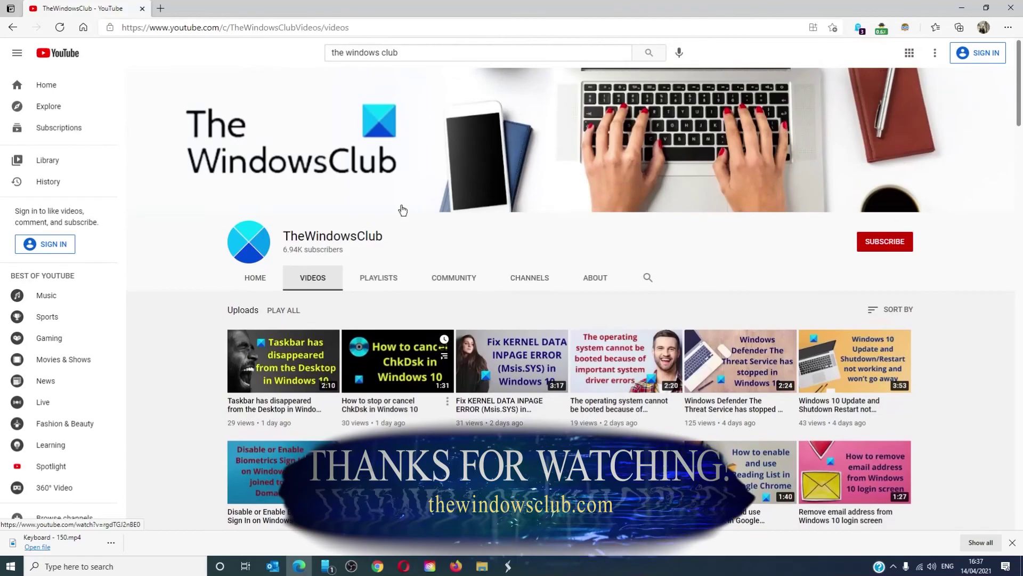